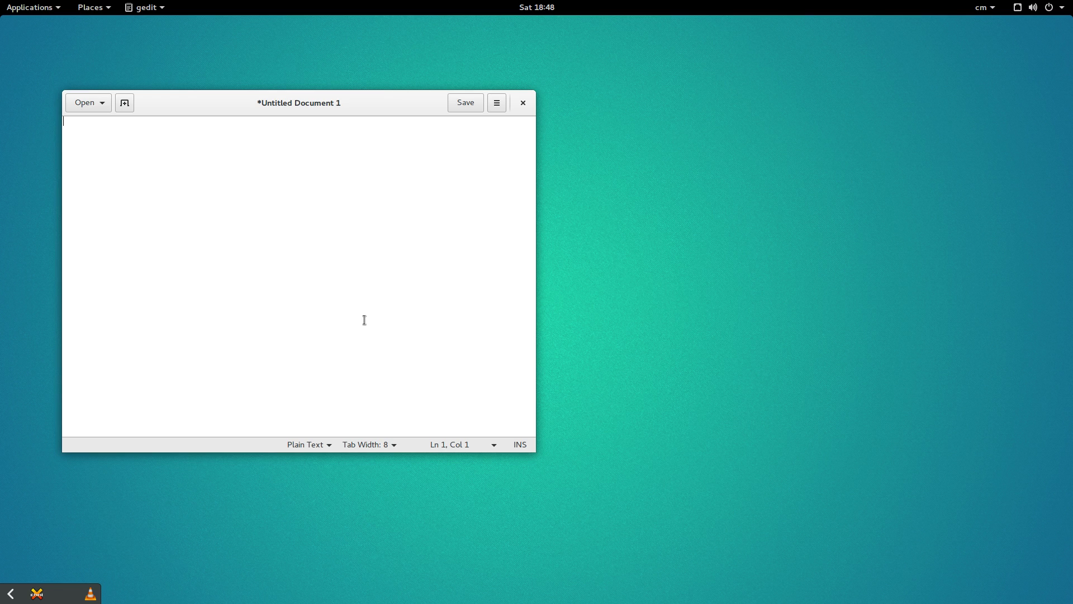
Enter the test characters l;'][po- in the empty text document to check the keyboard layout.
text(l;'][po-)
Find the system Settings application by searching for "setting" and open it.
mouse_move(7, 5)
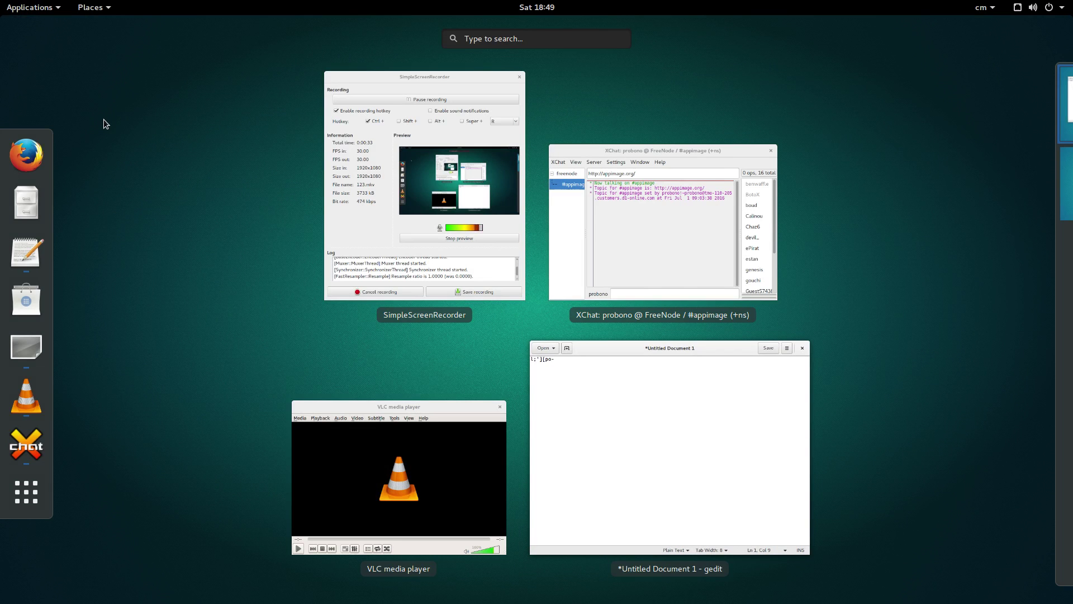
text(setting)
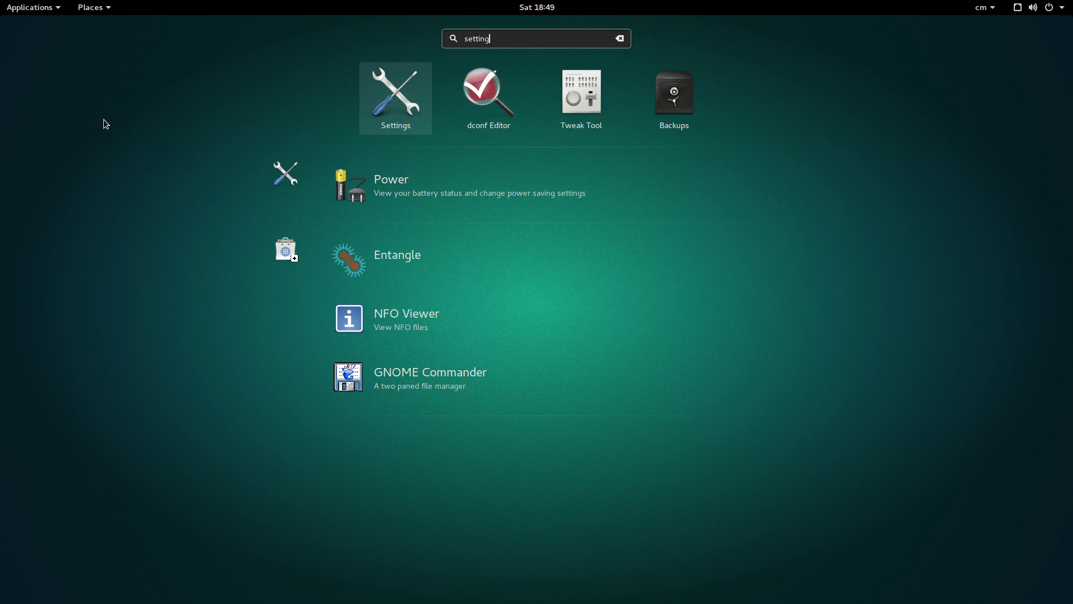
key(Return)
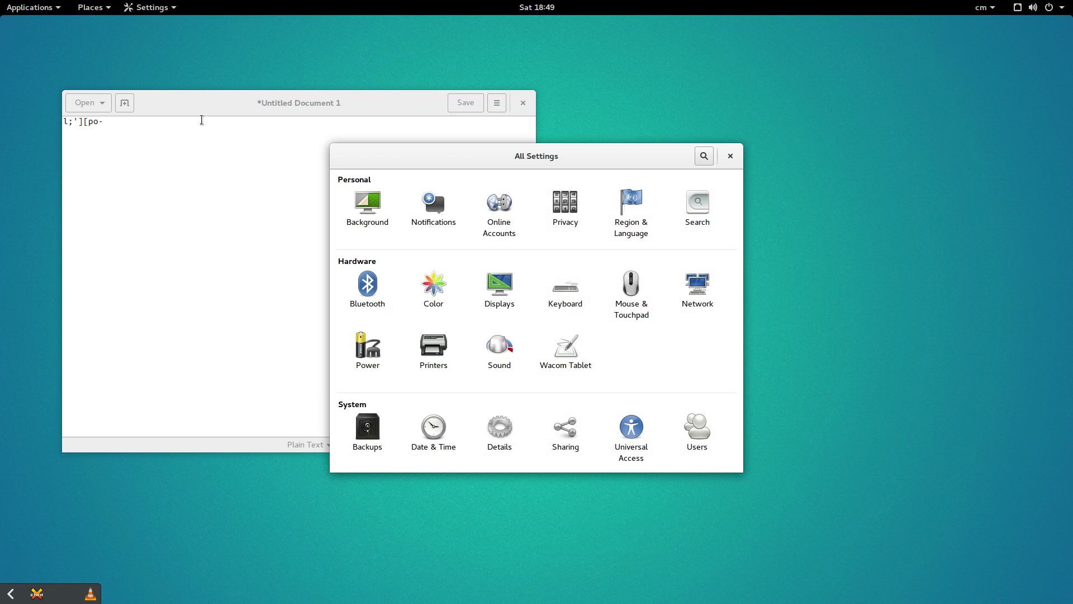
click(106, 9)
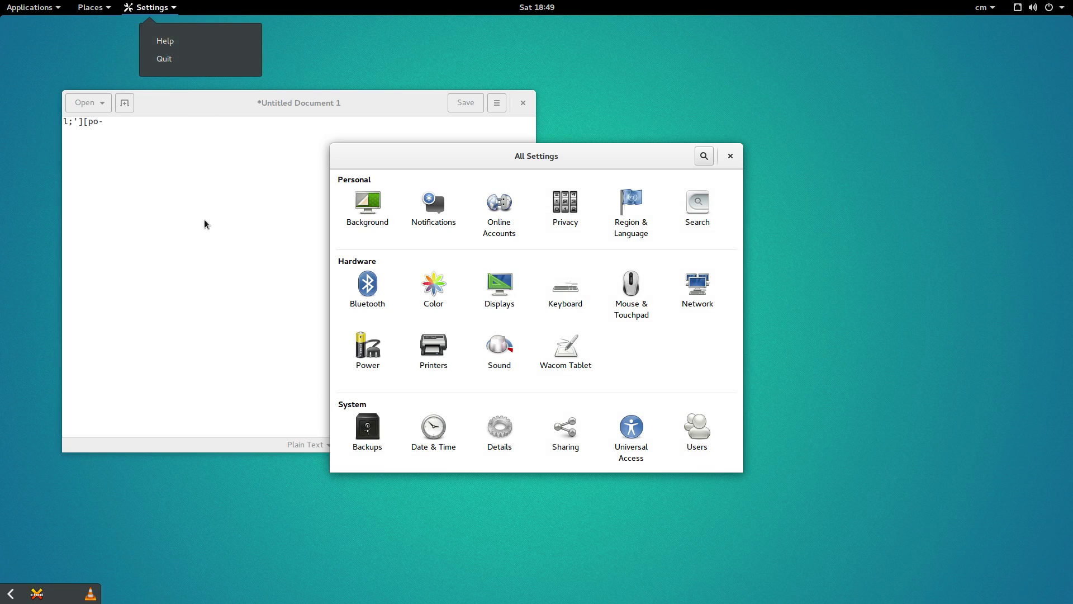
click(452, 157)
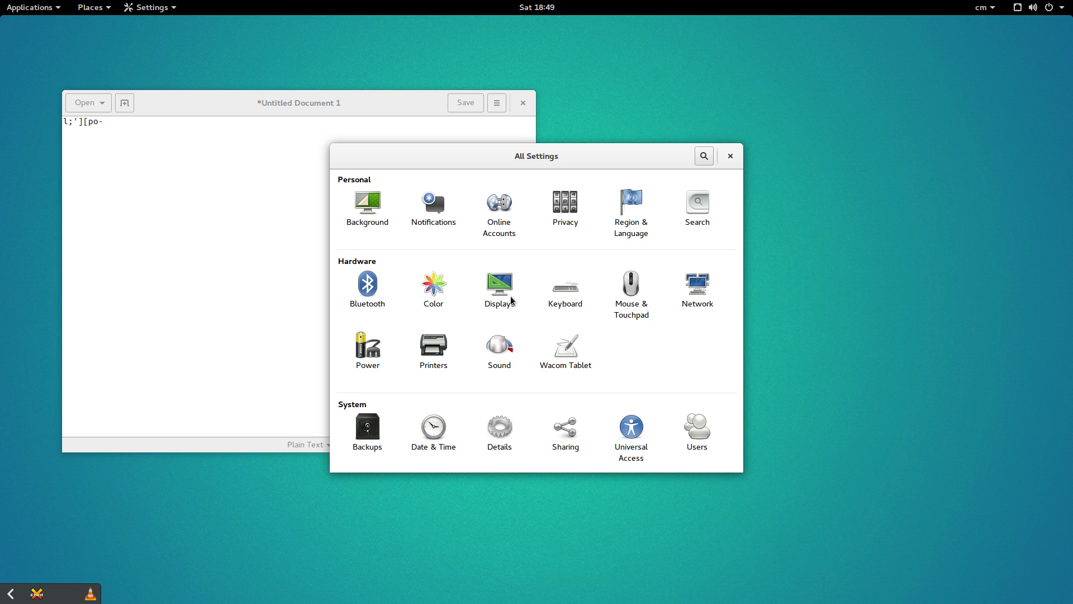
Open the Keyboard settings and check the shortcut and typing options for a layout setting.
click(561, 290)
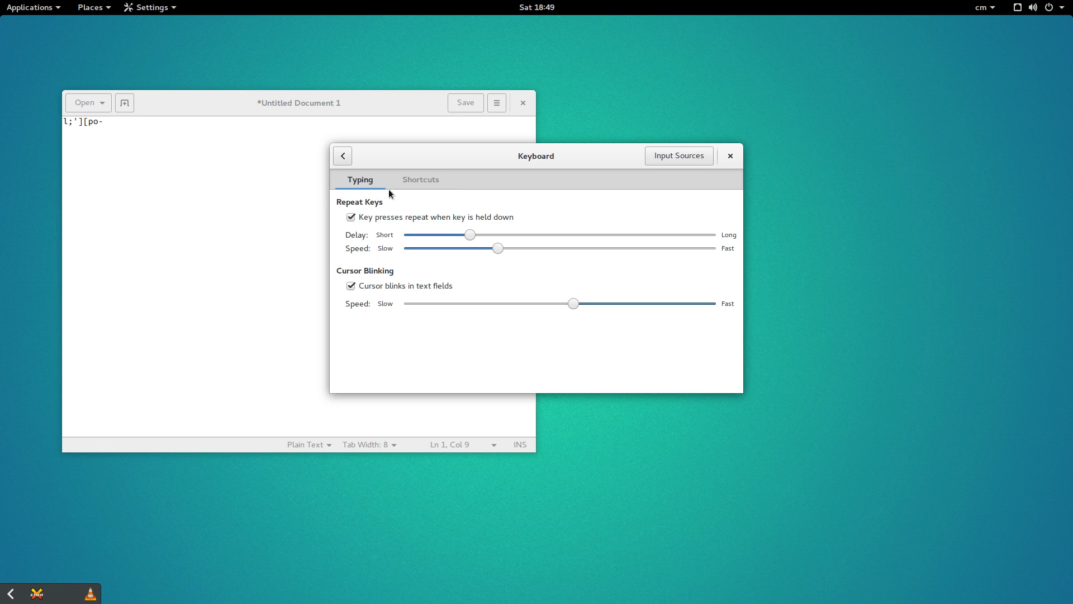
click(412, 182)
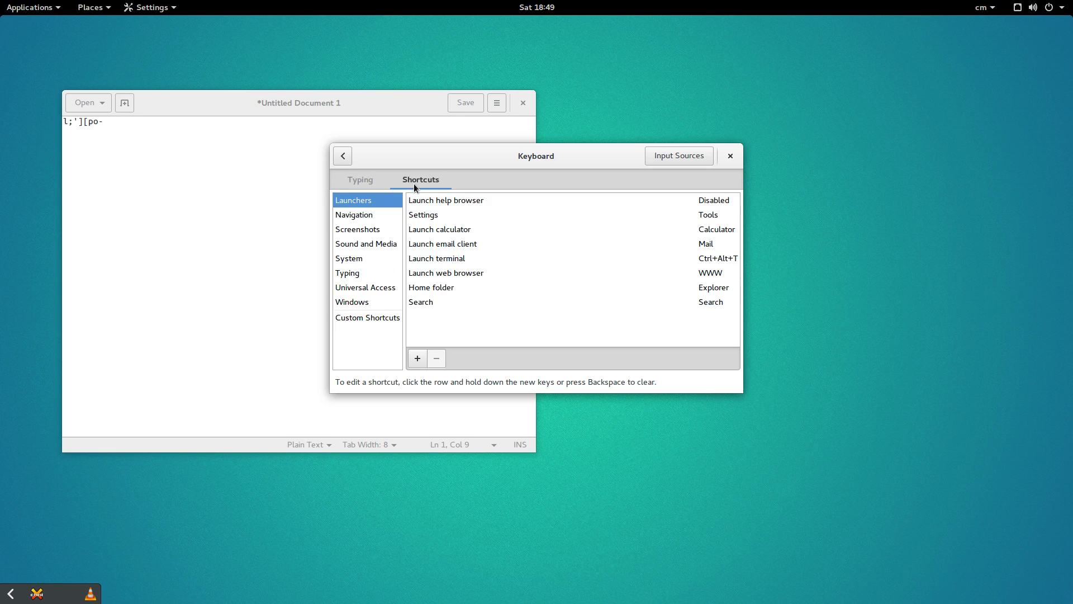
click(354, 185)
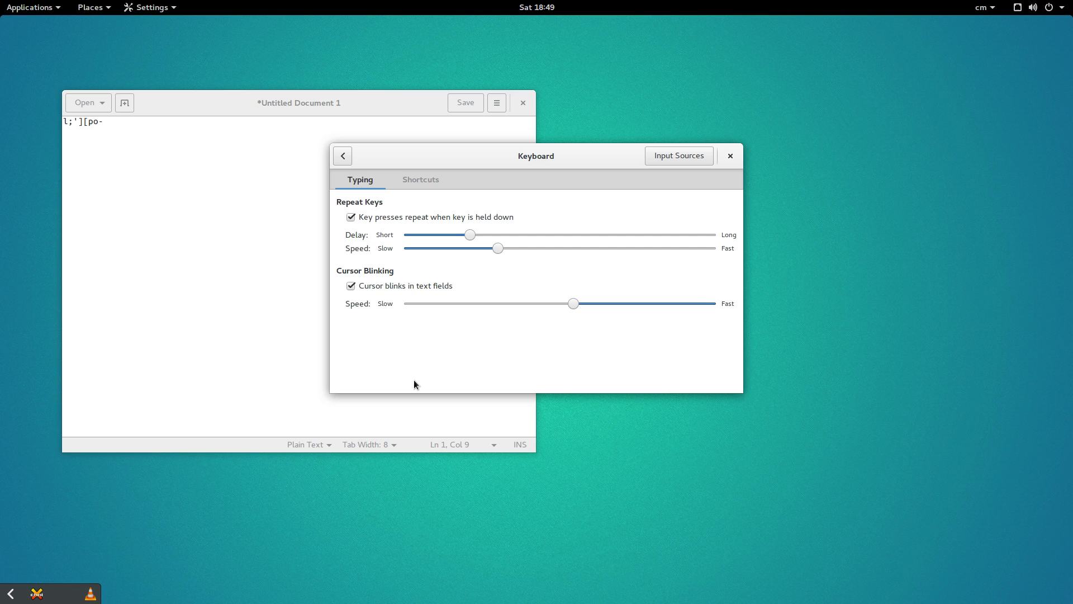
In the Region & Language input sources, decline the wbritish software installation and remove German.
click(682, 159)
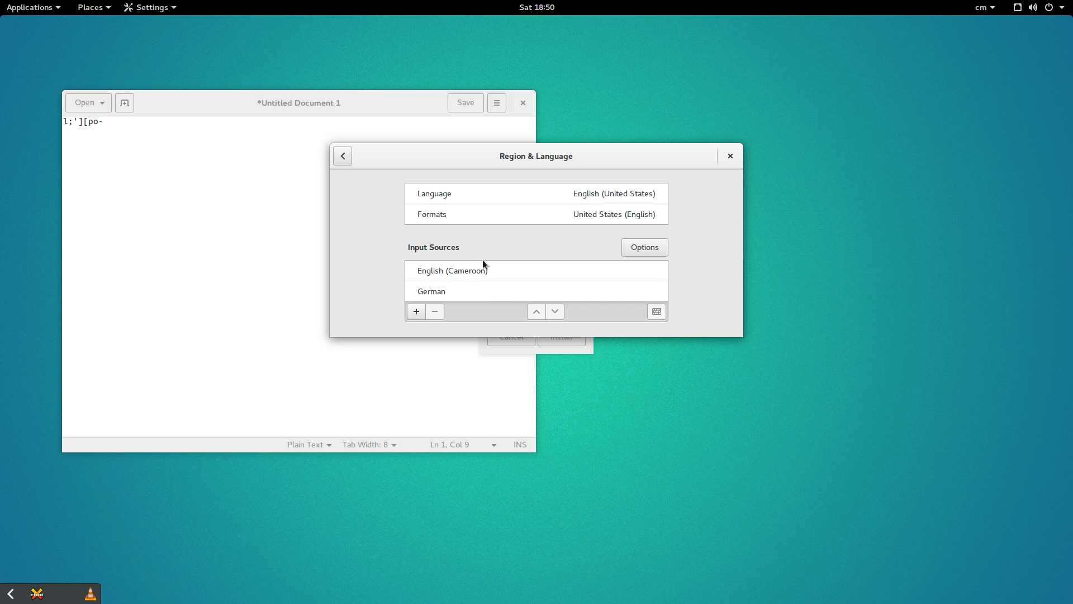
click(535, 351)
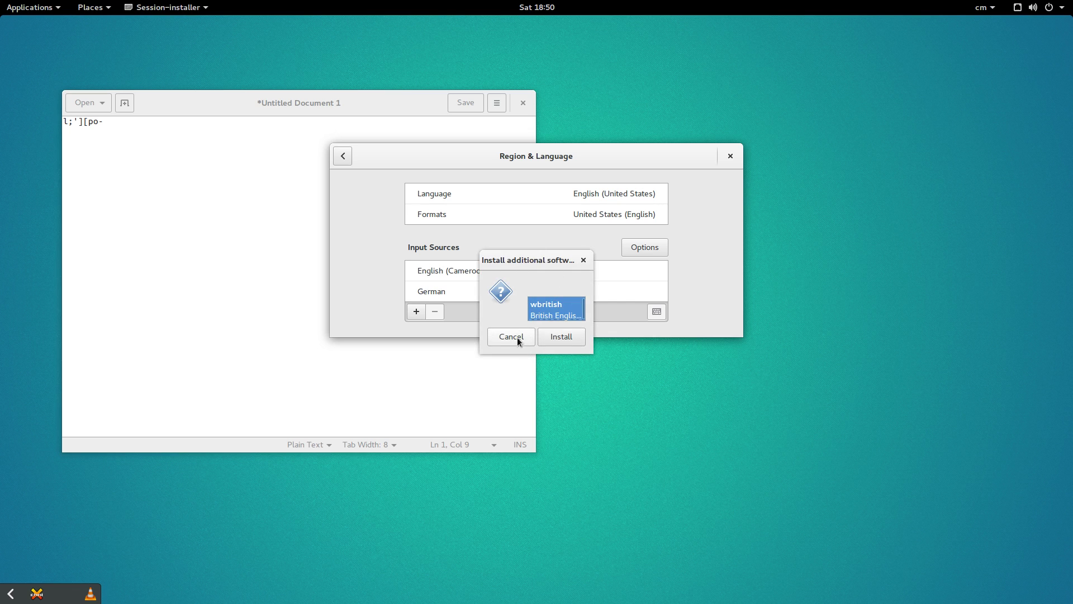
click(516, 338)
click(436, 312)
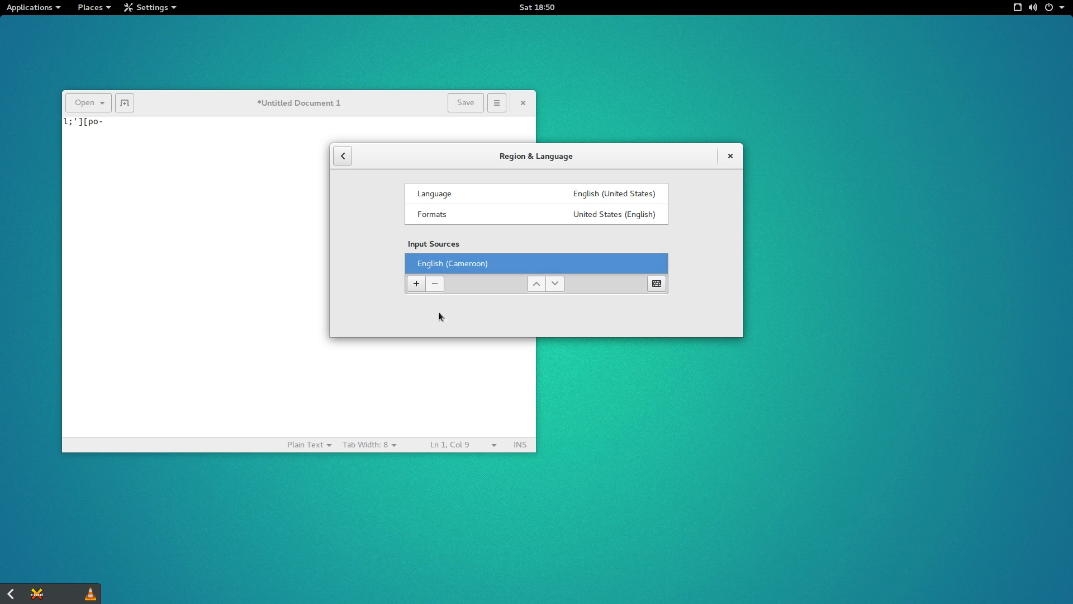
Start adding an input source, expand the list of languages and look through it for German.
click(419, 286)
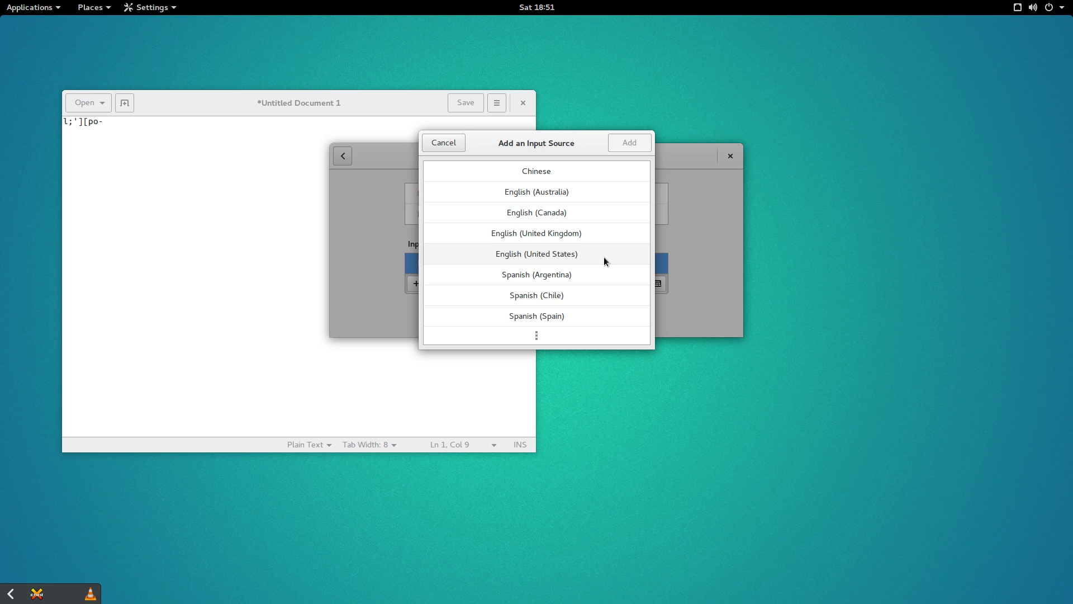
click(544, 335)
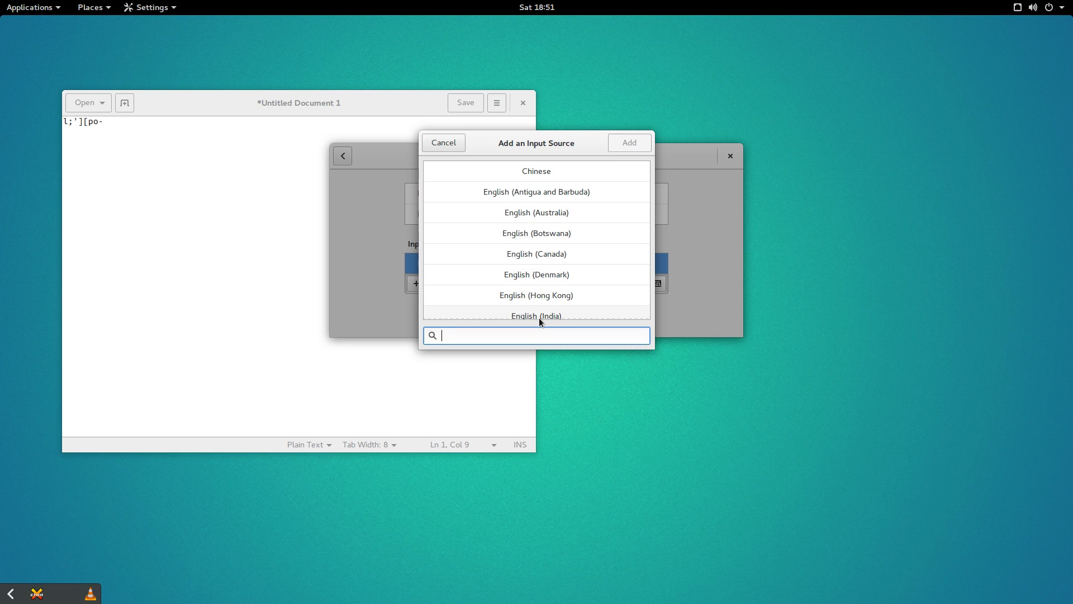
scroll(581, 232, down, 1)
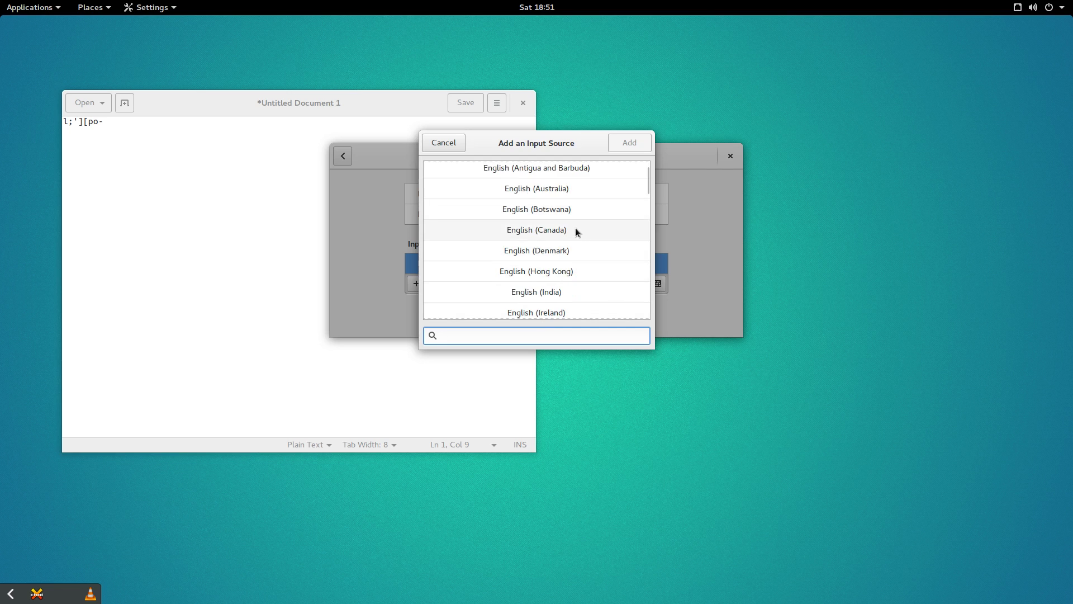
scroll(576, 228, down, 5)
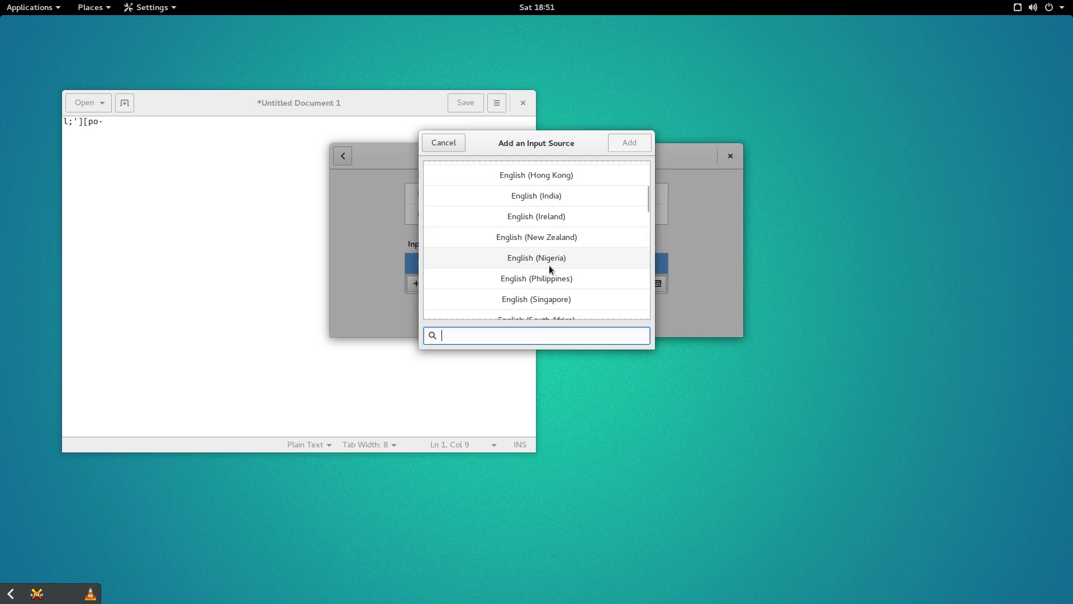
scroll(549, 264, down, 1)
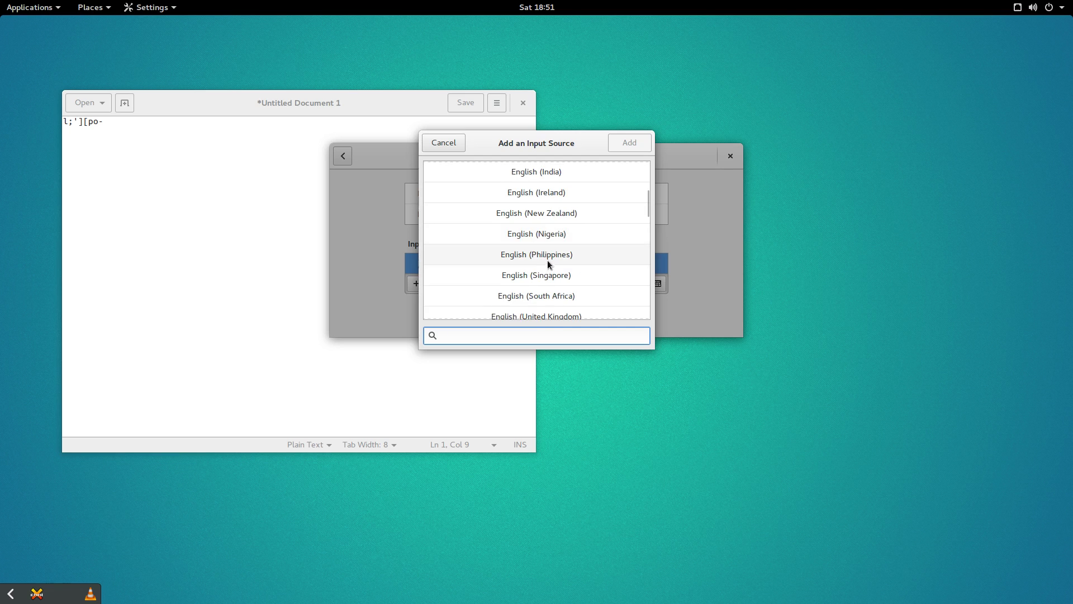
scroll(549, 268, down, 2)
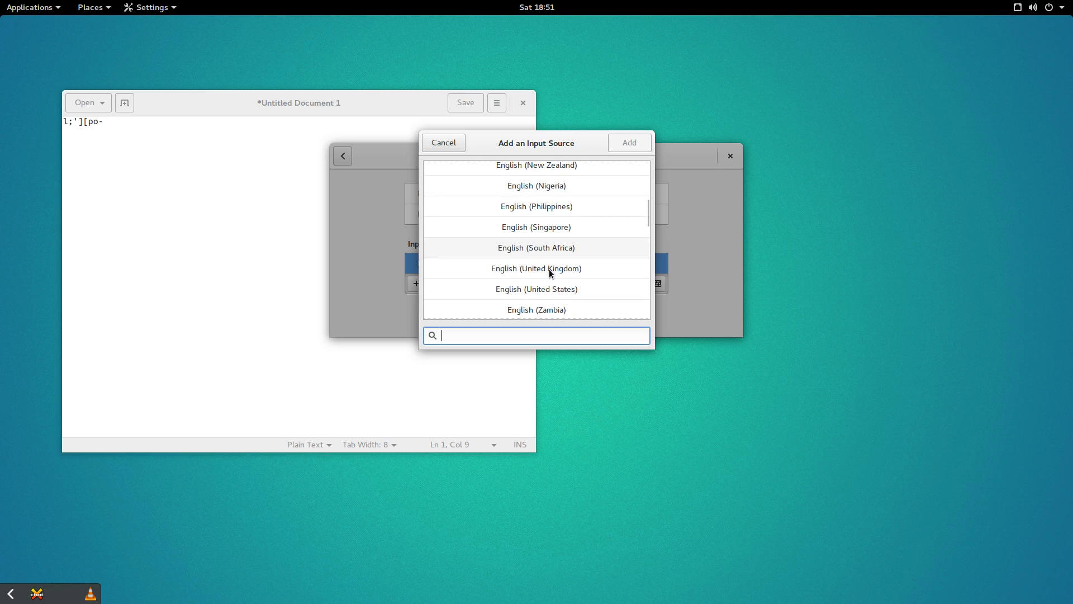
scroll(549, 270, down, 2)
scroll(549, 271, down, 8)
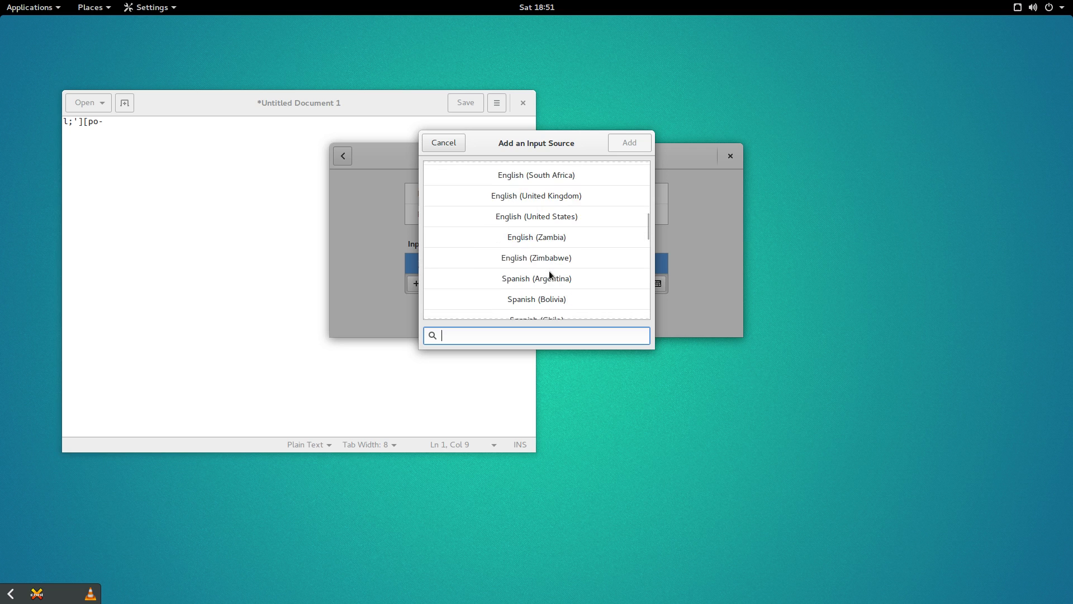
scroll(549, 272, down, 8)
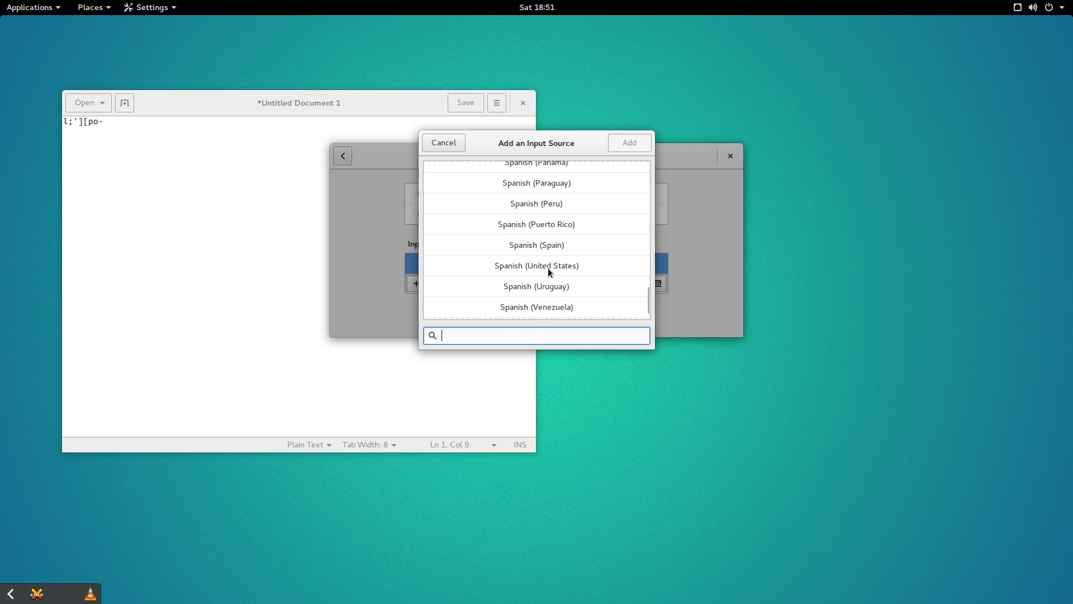
scroll(548, 267, down, 1)
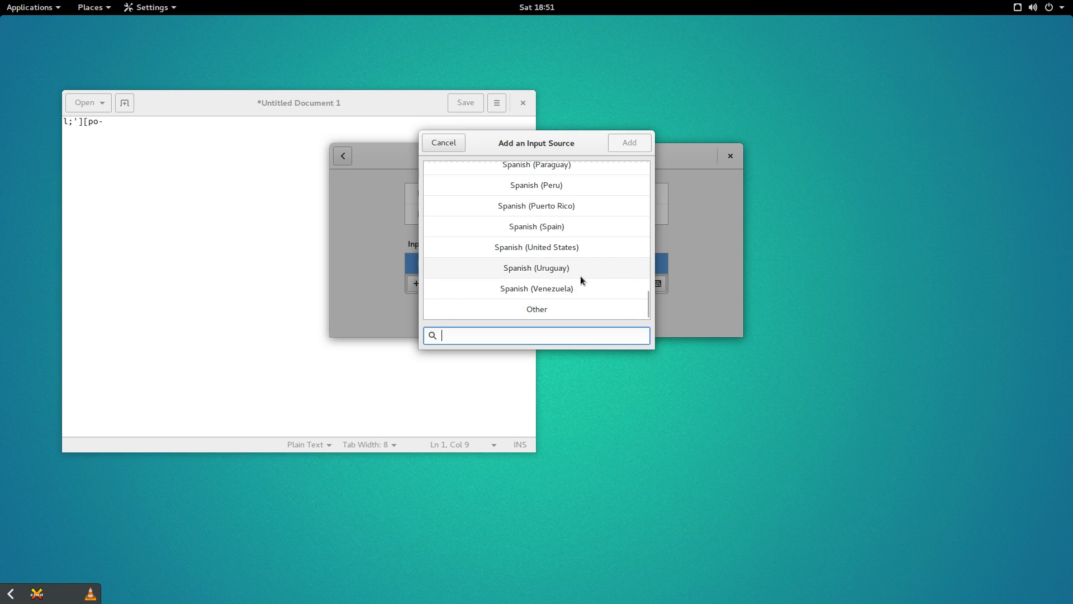
scroll(578, 276, up, 12)
scroll(575, 278, up, 12)
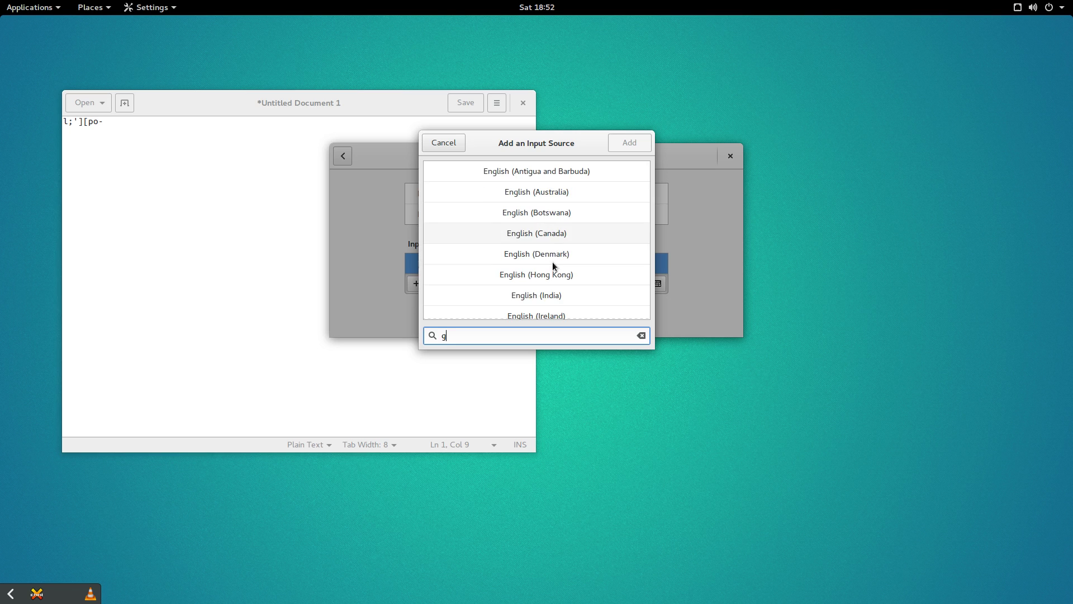
Search the input sources for "german" and "Deutsch", and clear the search.
text(erman)
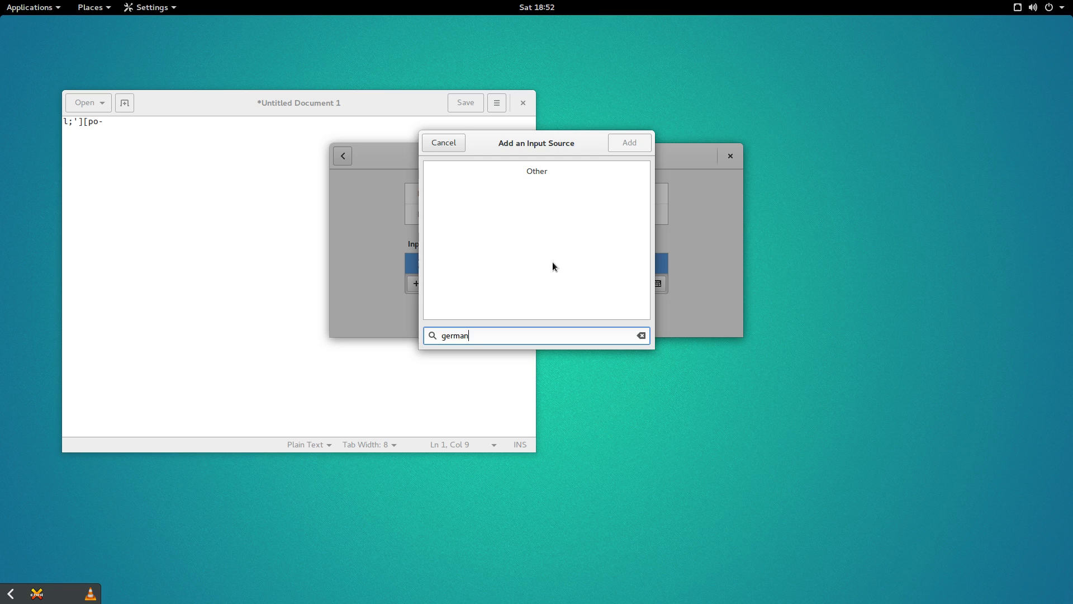
key(ctrl+a)
text(Deutsch)
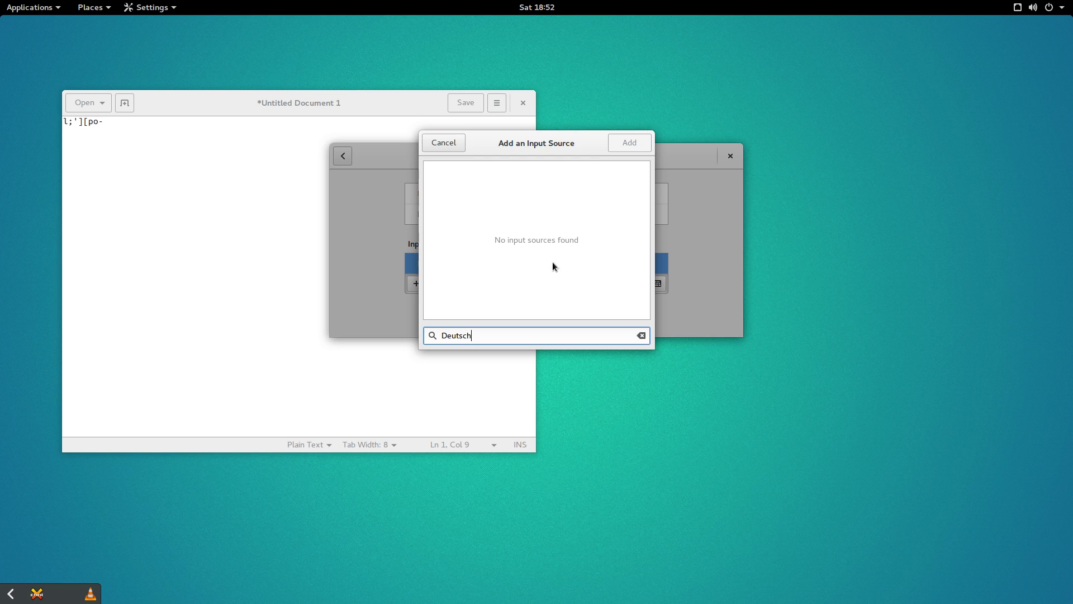
click(641, 335)
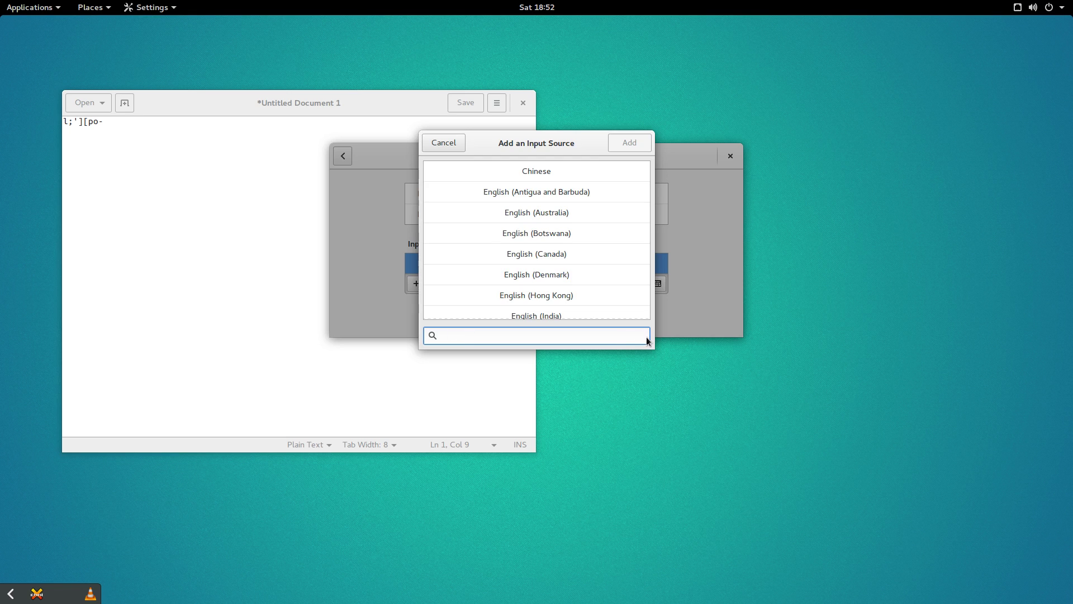
Show the input sources in the Other category and filter them by "German".
scroll(563, 214, down, 5)
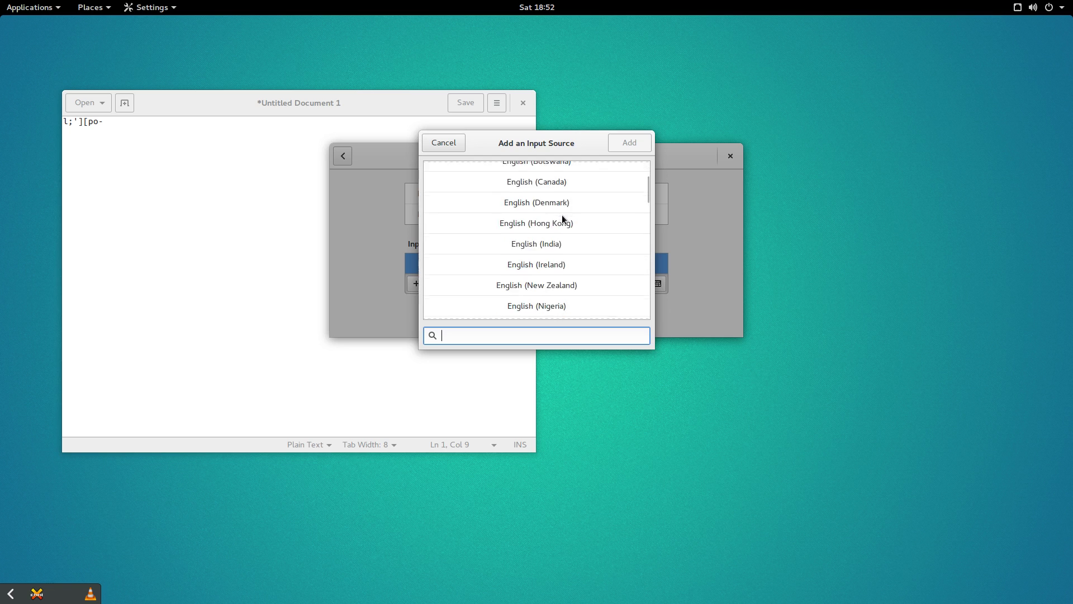
scroll(563, 213, down, 5)
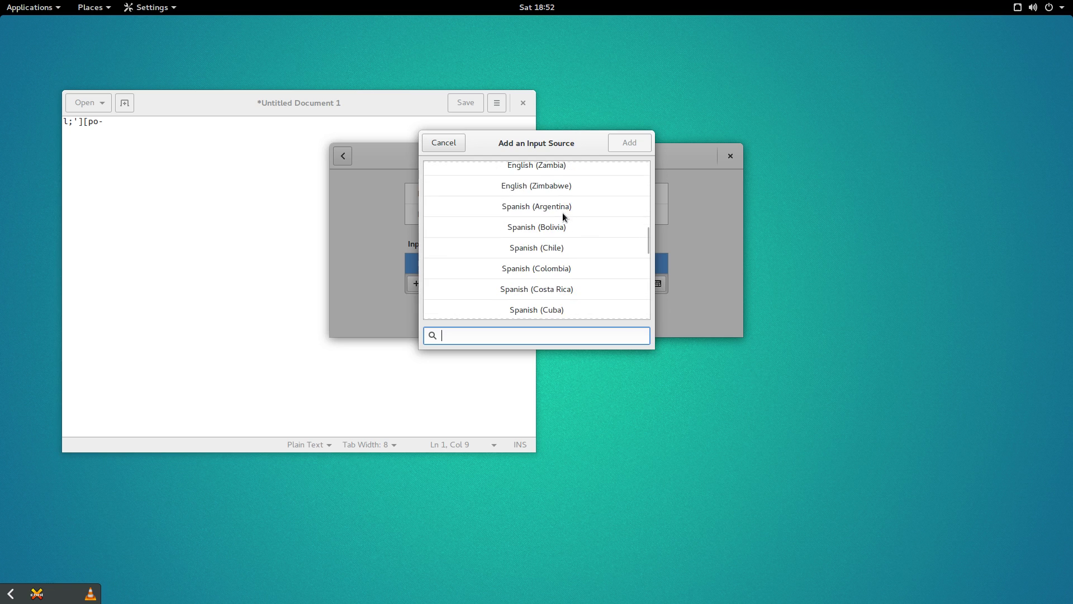
scroll(565, 213, down, 5)
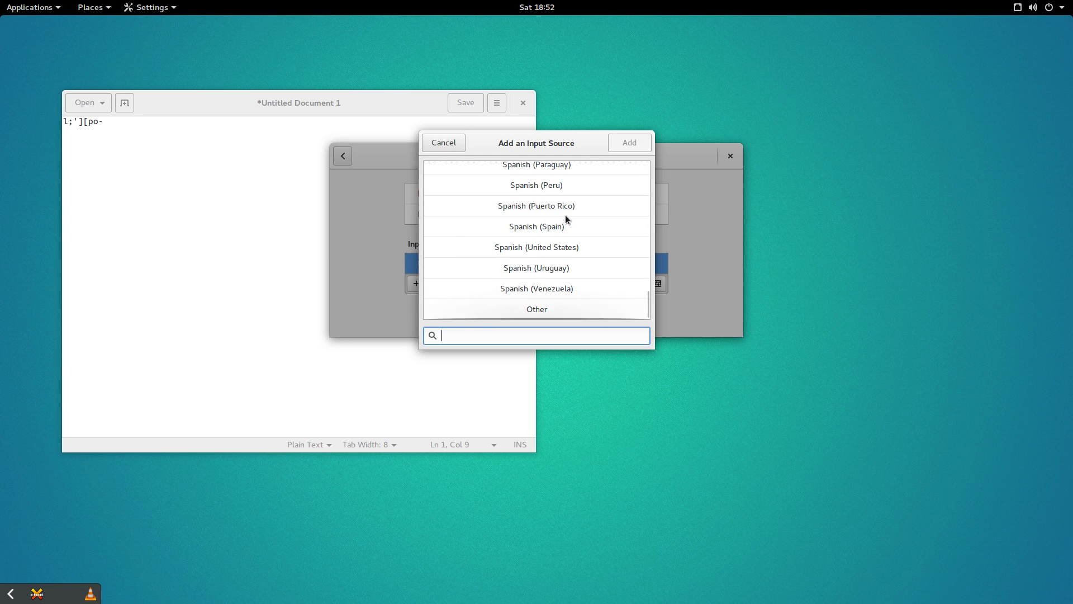
click(558, 310)
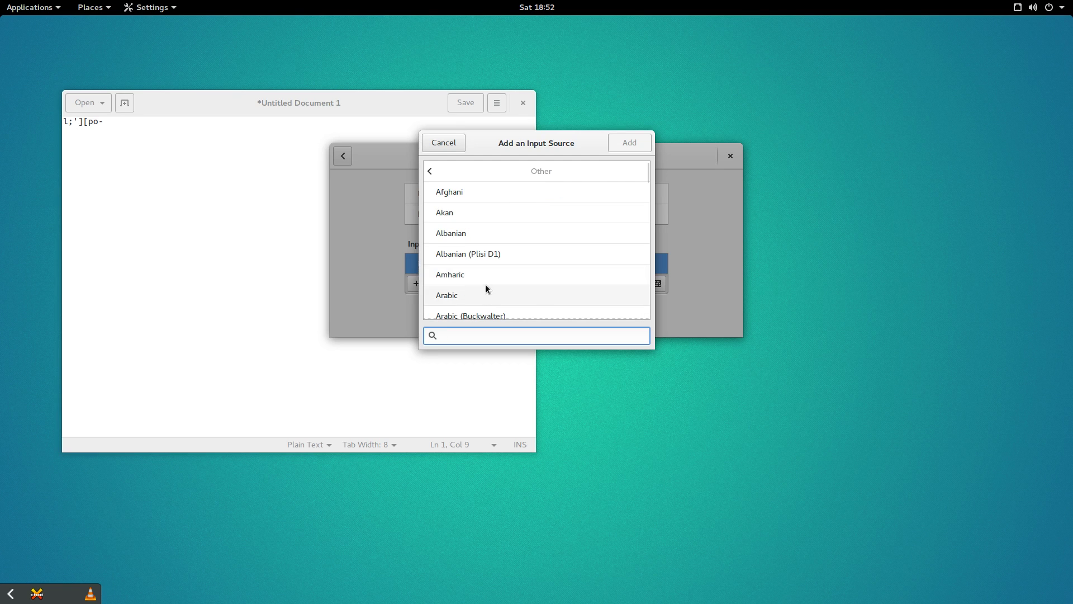
scroll(495, 260, down, 3)
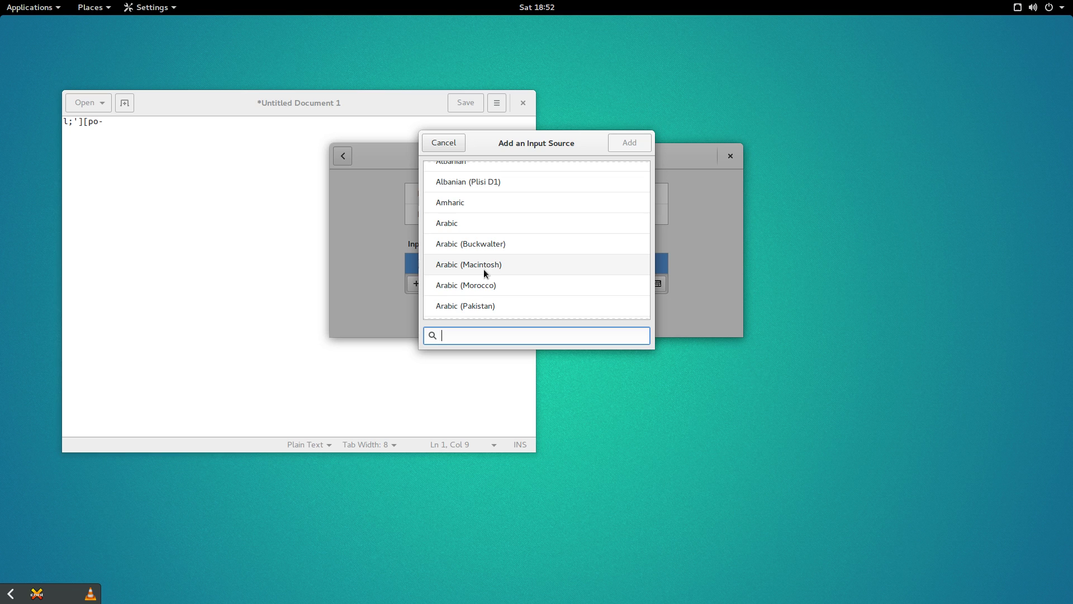
text(German)
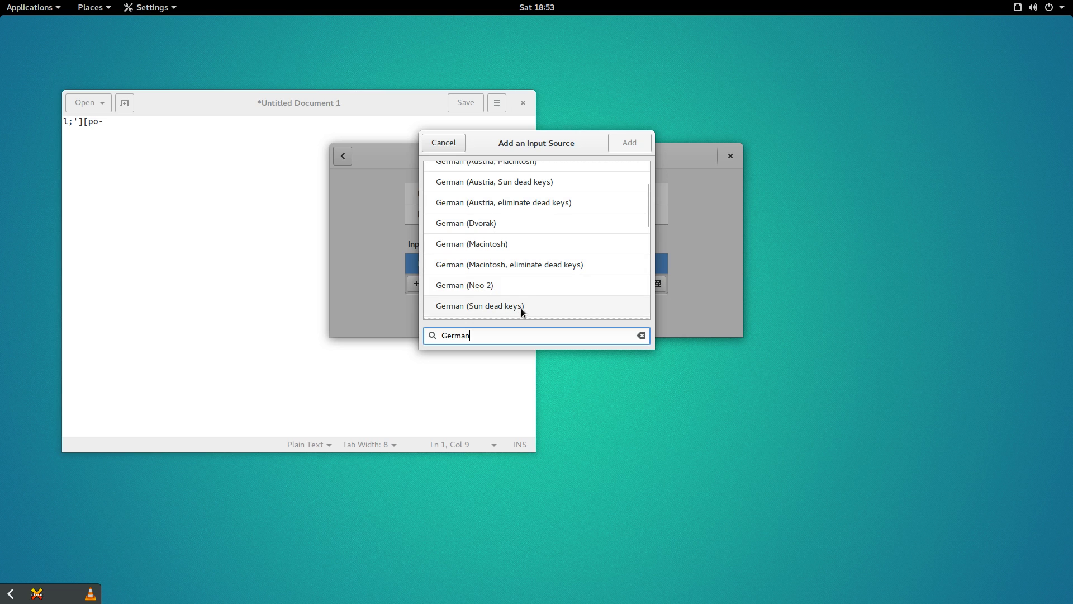
Look through the filtered German layouts and add the plain German layout as an input source.
scroll(525, 291, down, 3)
scroll(526, 288, down, 4)
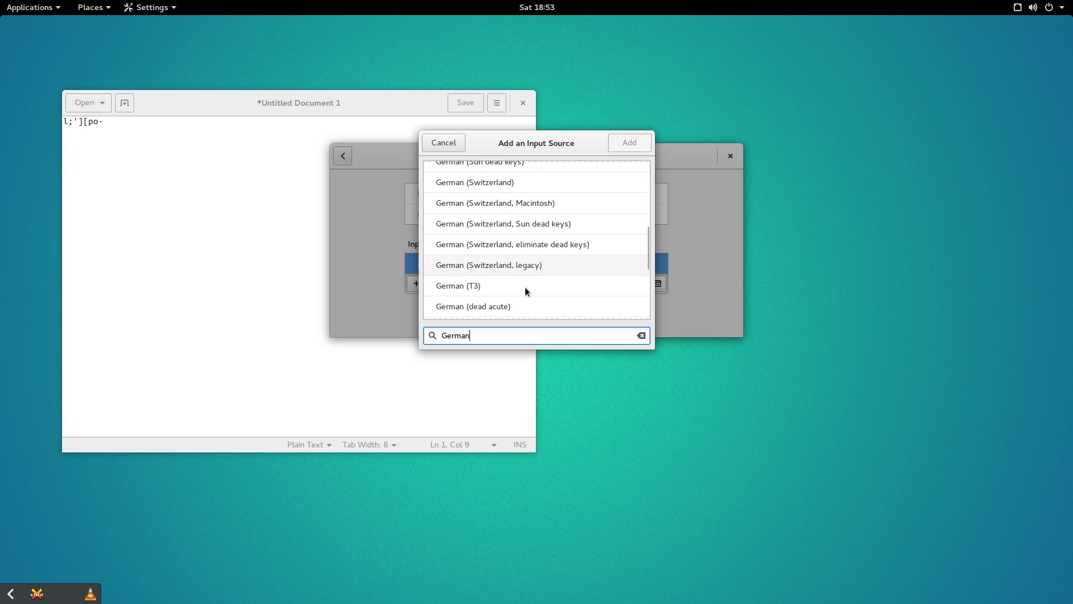
scroll(525, 290, down, 1)
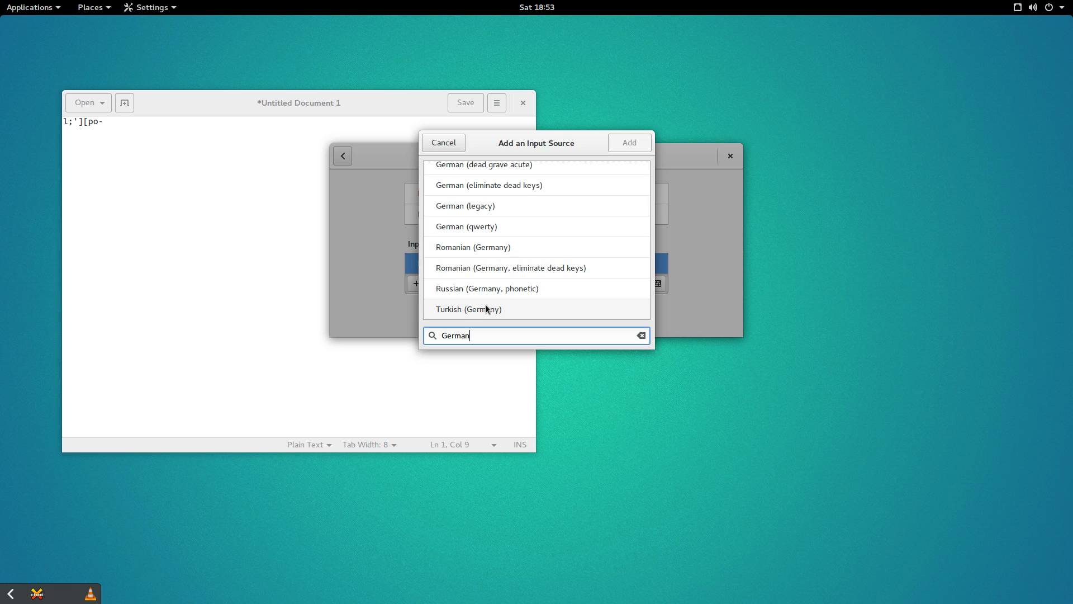
scroll(499, 281, up, 4)
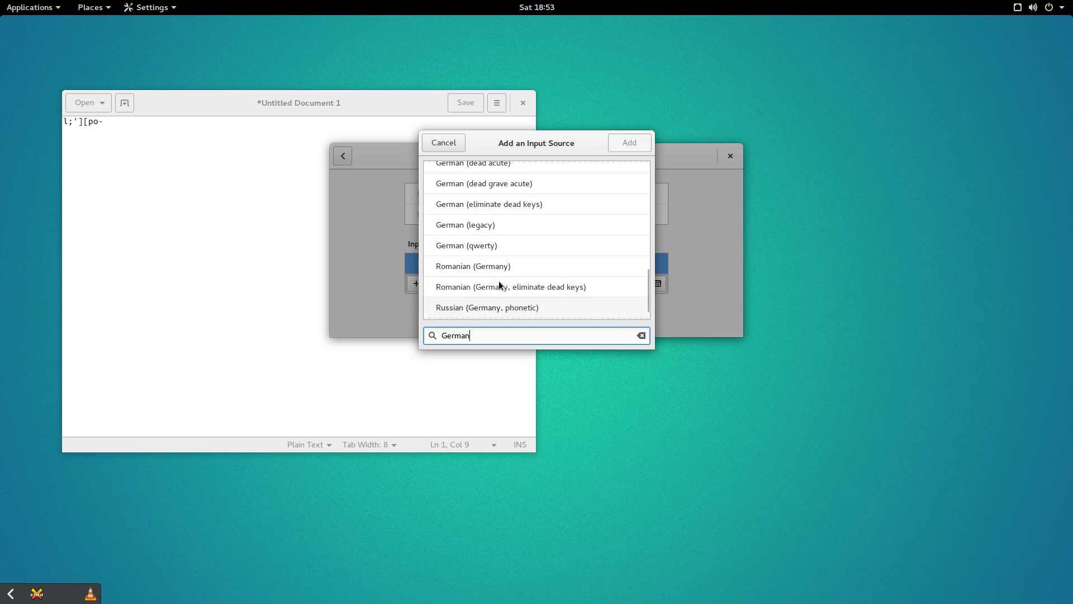
scroll(497, 286, up, 7)
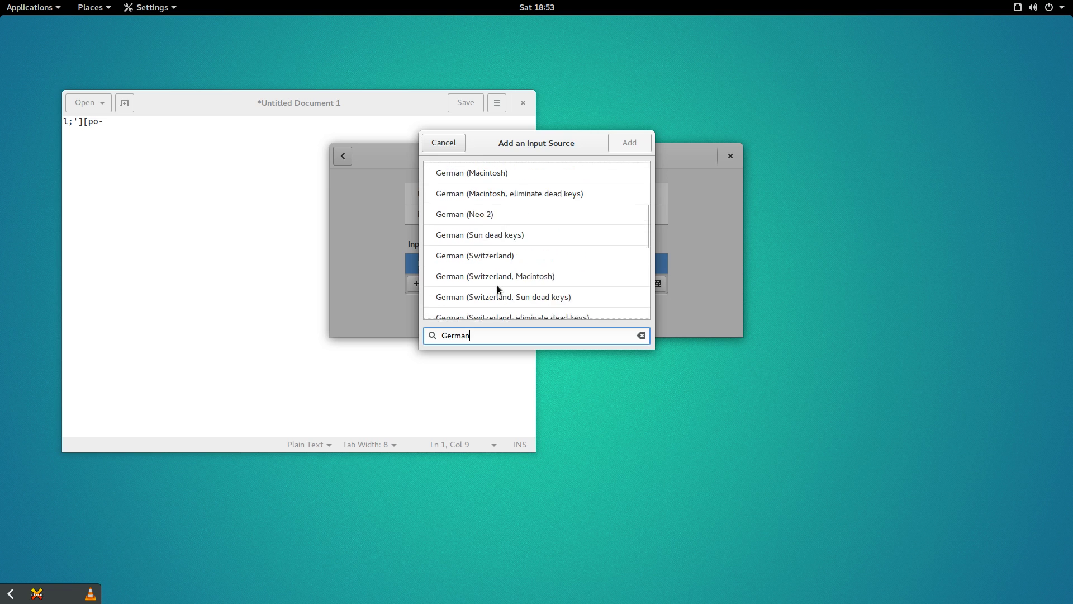
scroll(498, 285, up, 3)
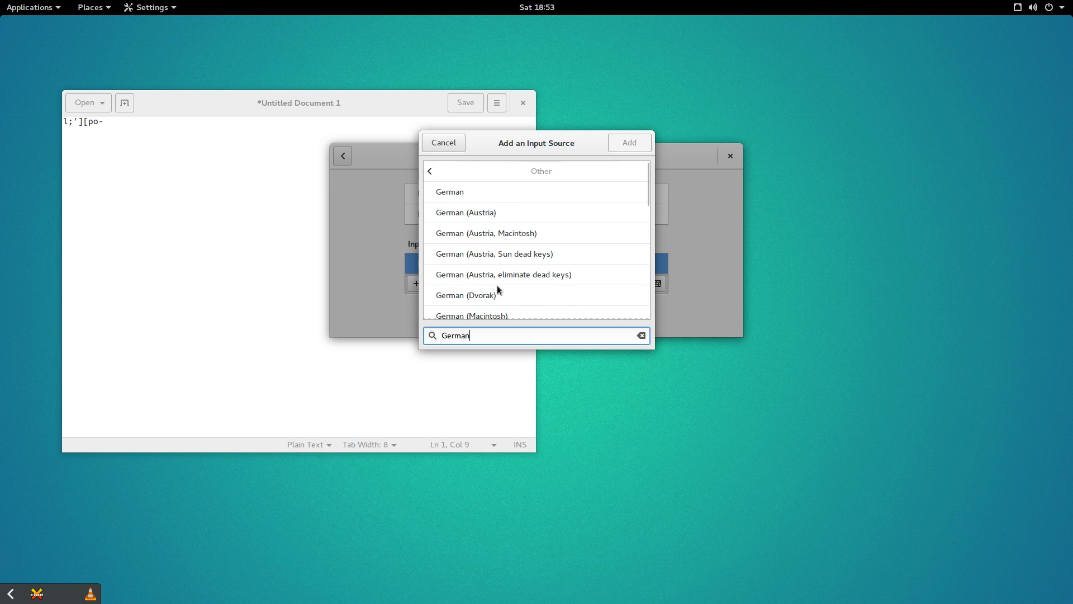
click(461, 192)
click(623, 145)
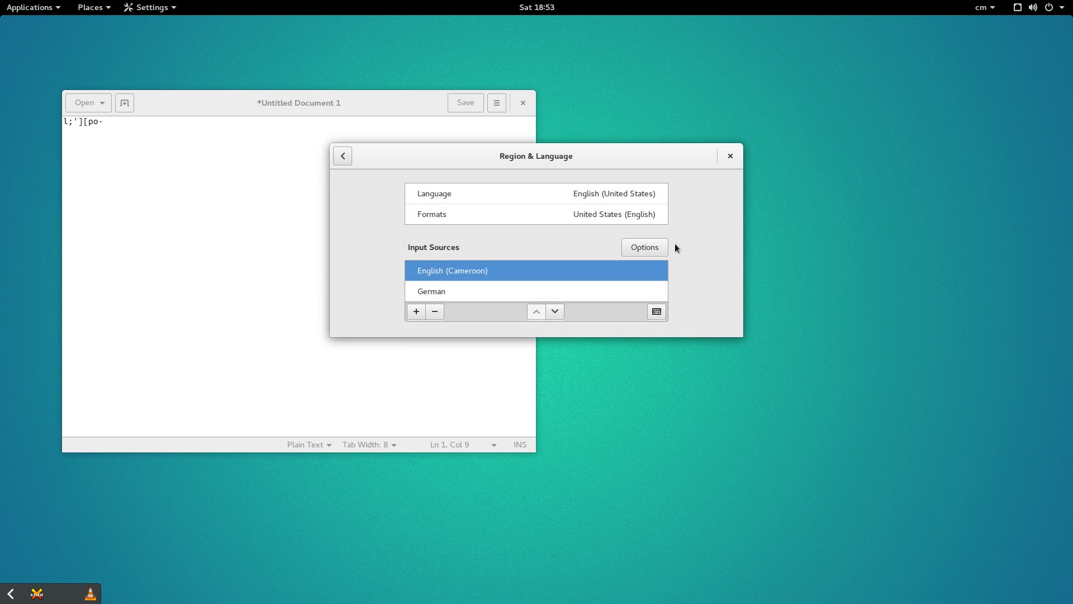
Select German in the input sources list and test the keyboard by entering ";lkf';lkg';lhk';lk" in the untitled gedit document.
click(540, 288)
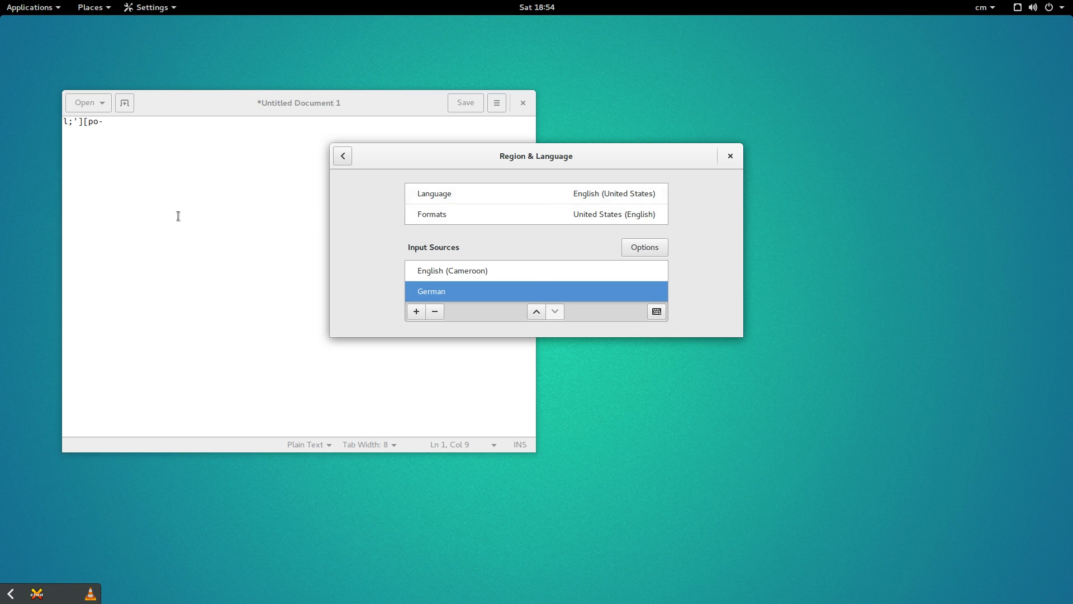
click(199, 199)
text(;lkf';lkg';lhk';lk)
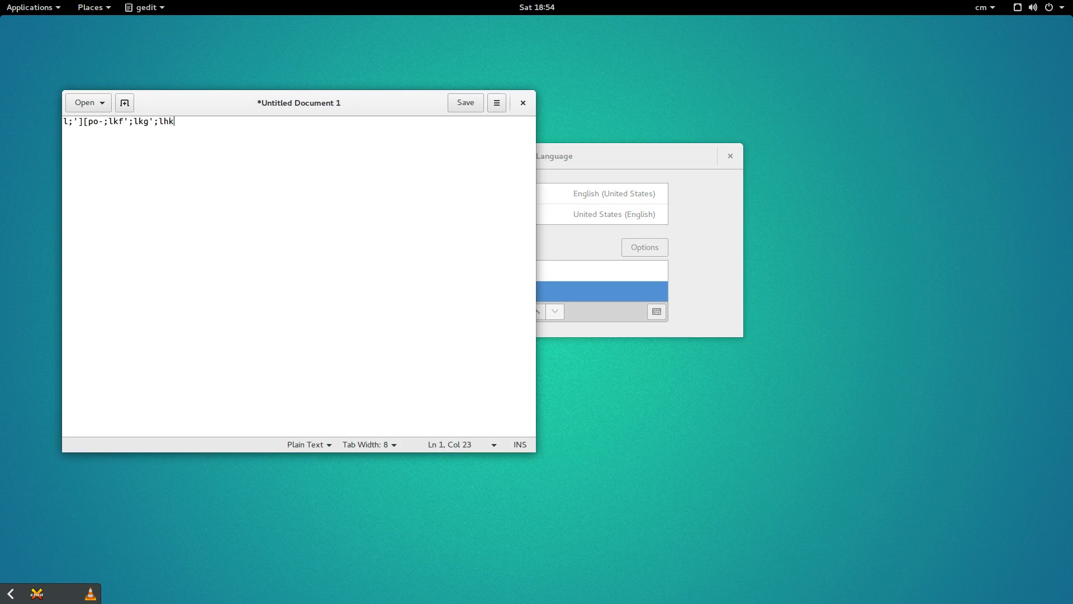
Switch the active keyboard layout to German and enter "öäüß" at the end of the text in the untitled gedit document.
click(628, 166)
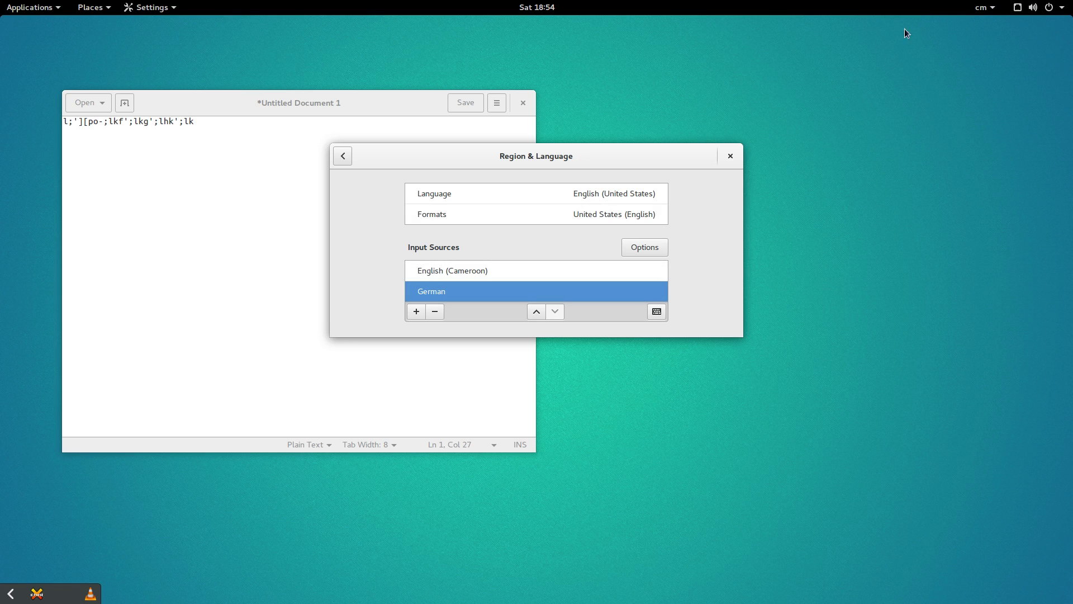
click(984, 7)
click(971, 59)
click(264, 175)
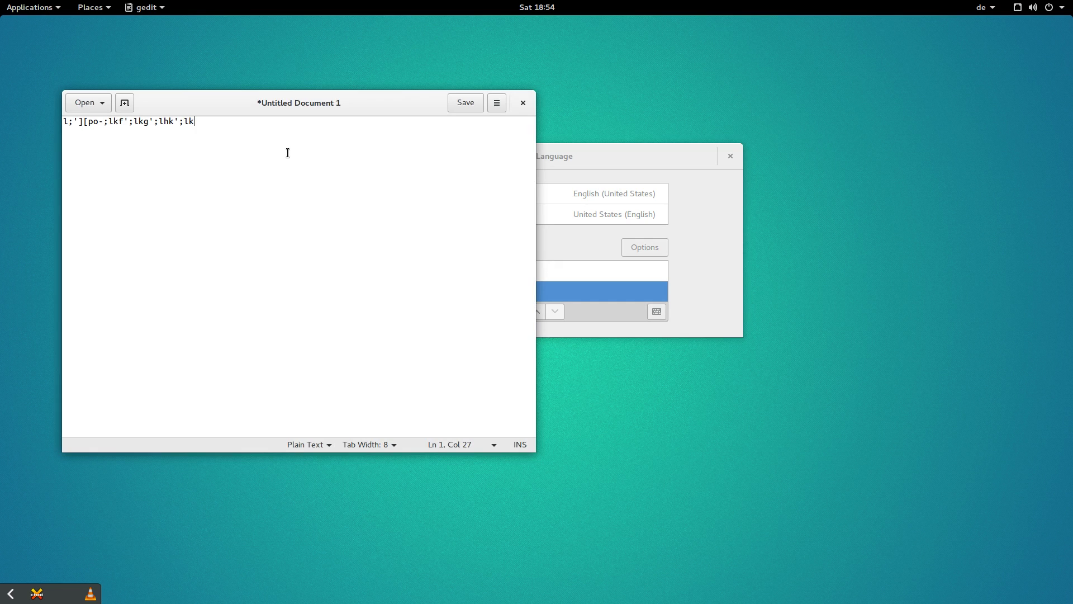
text(öäüß)
mouse_move(2, 2)
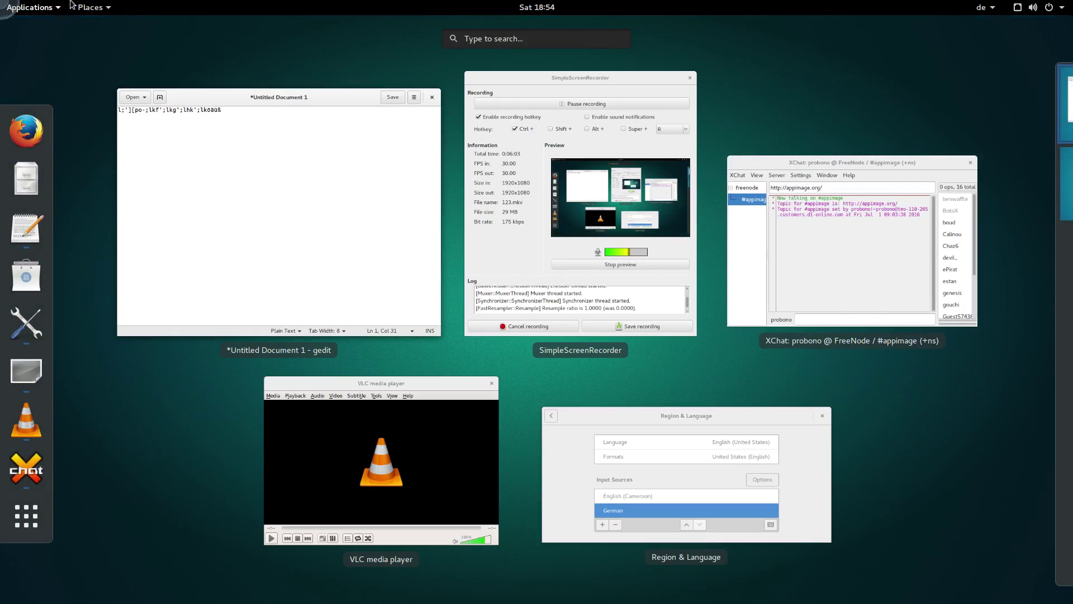